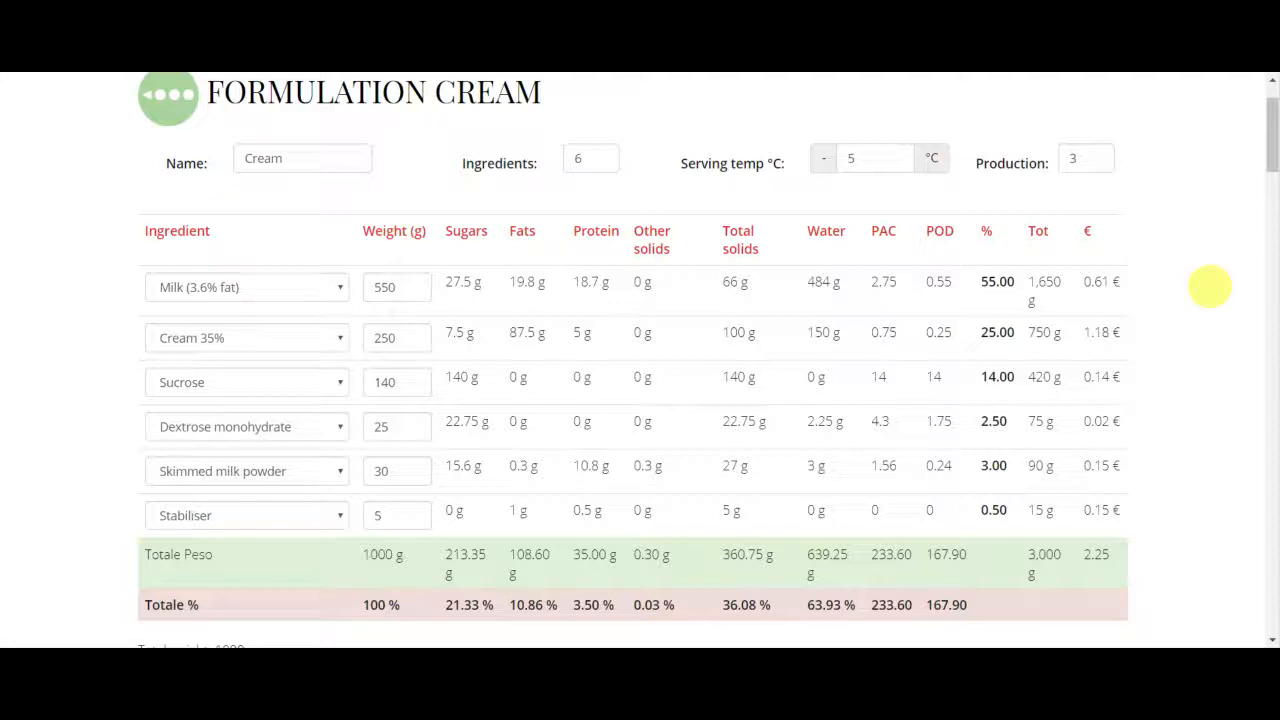
Step: Plot the Cream recipe's freezing curve from its freezing curve data table
scroll(1210, 287, "down", 7)
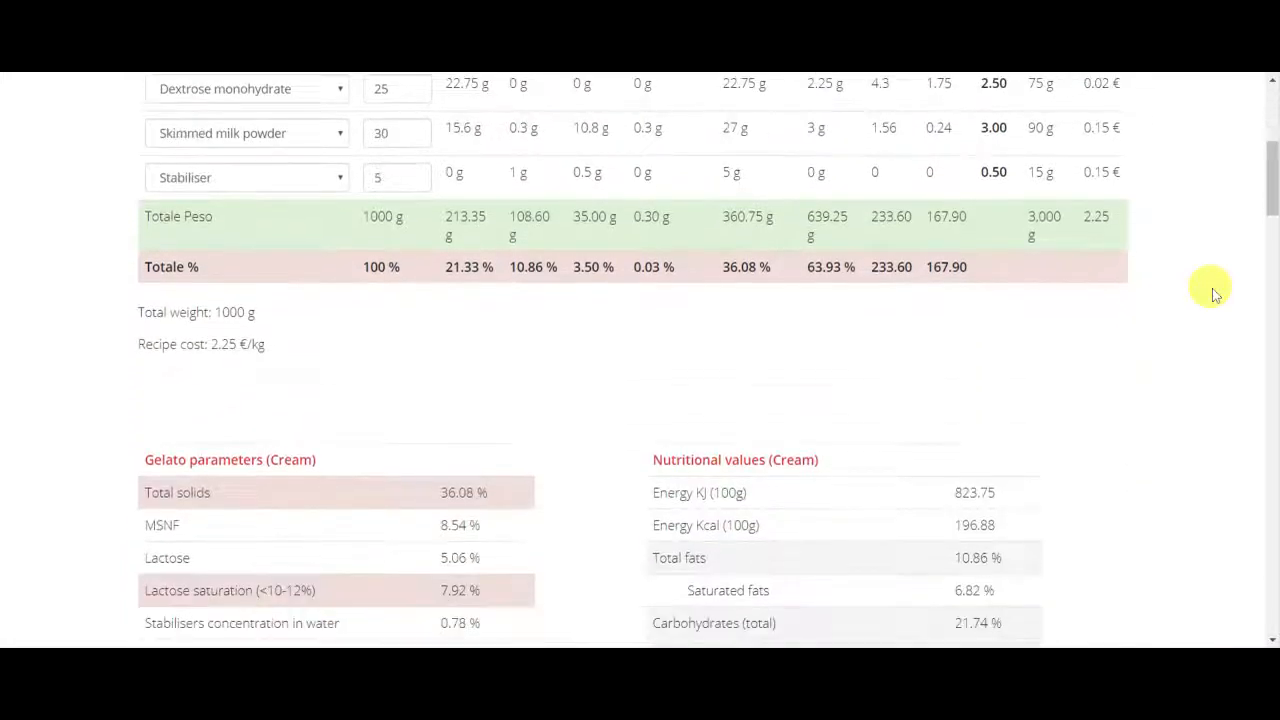
scroll(1215, 293, "down", 10)
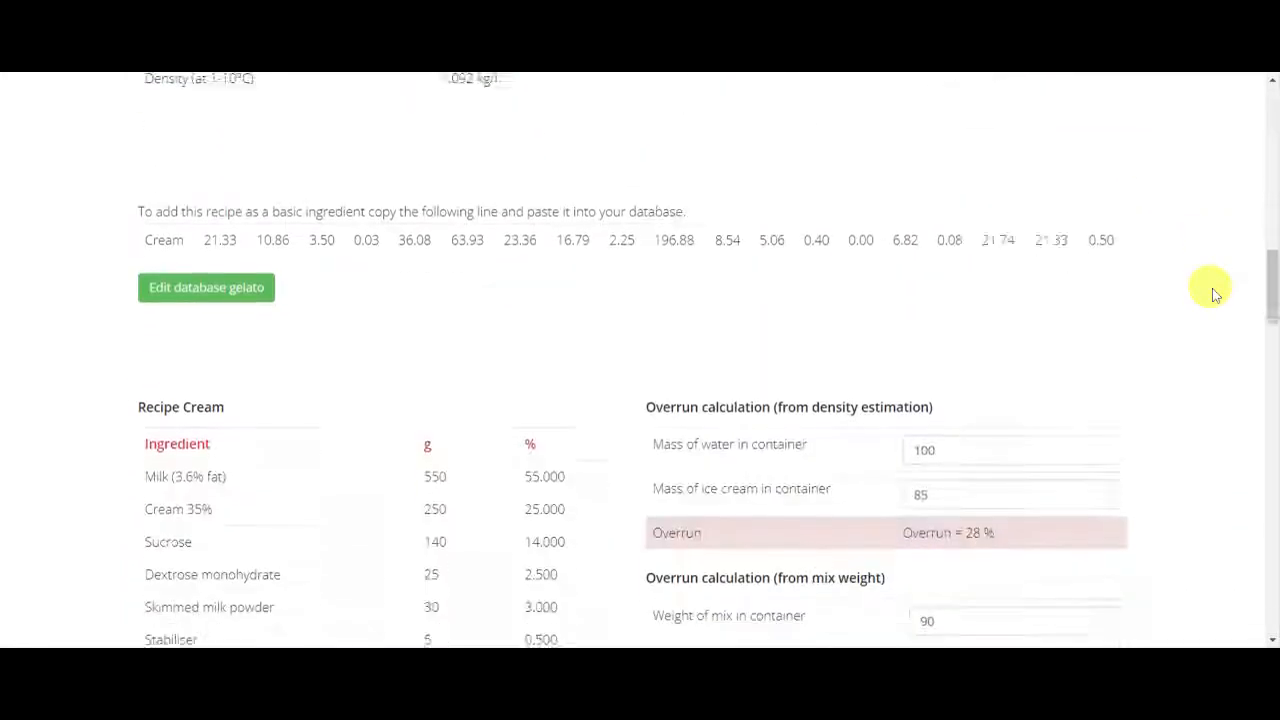
scroll(1215, 293, "down", 1)
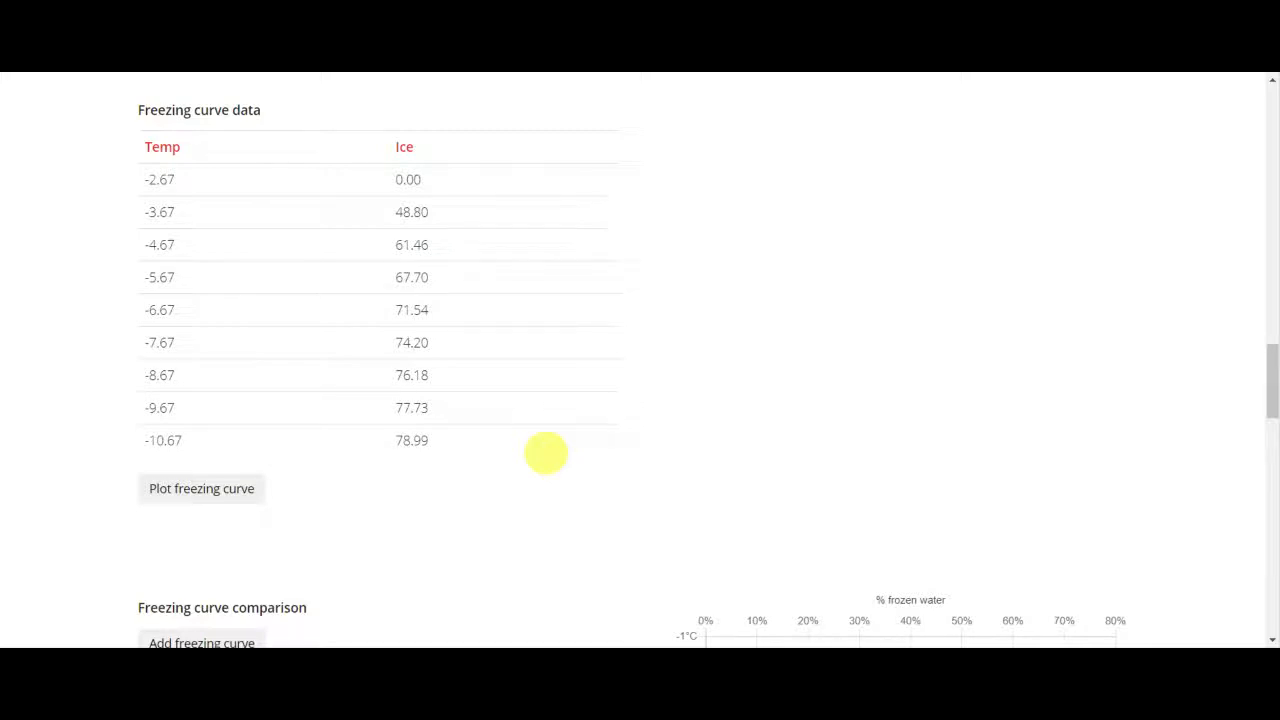
left_click(229, 500)
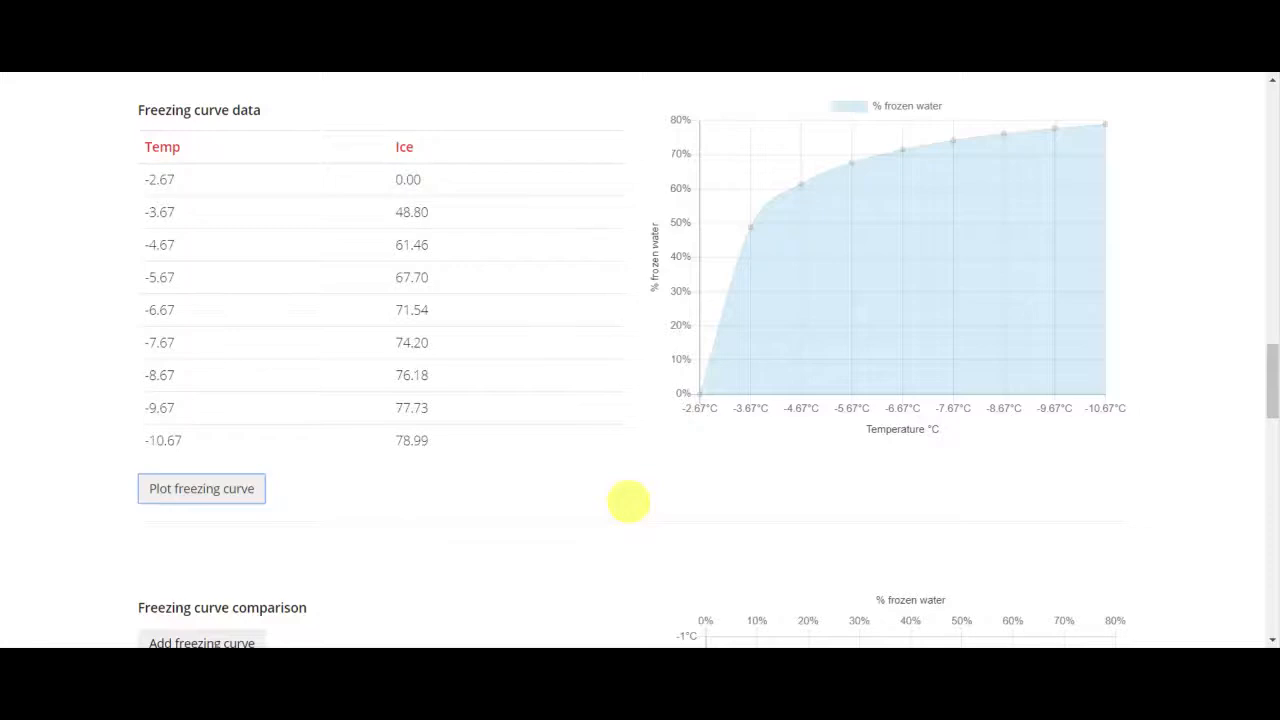
Step: Add the Cream recipe's freezing curve to the freezing curve comparison chart alongside 20% sucrose
scroll(628, 502, "down", 5)
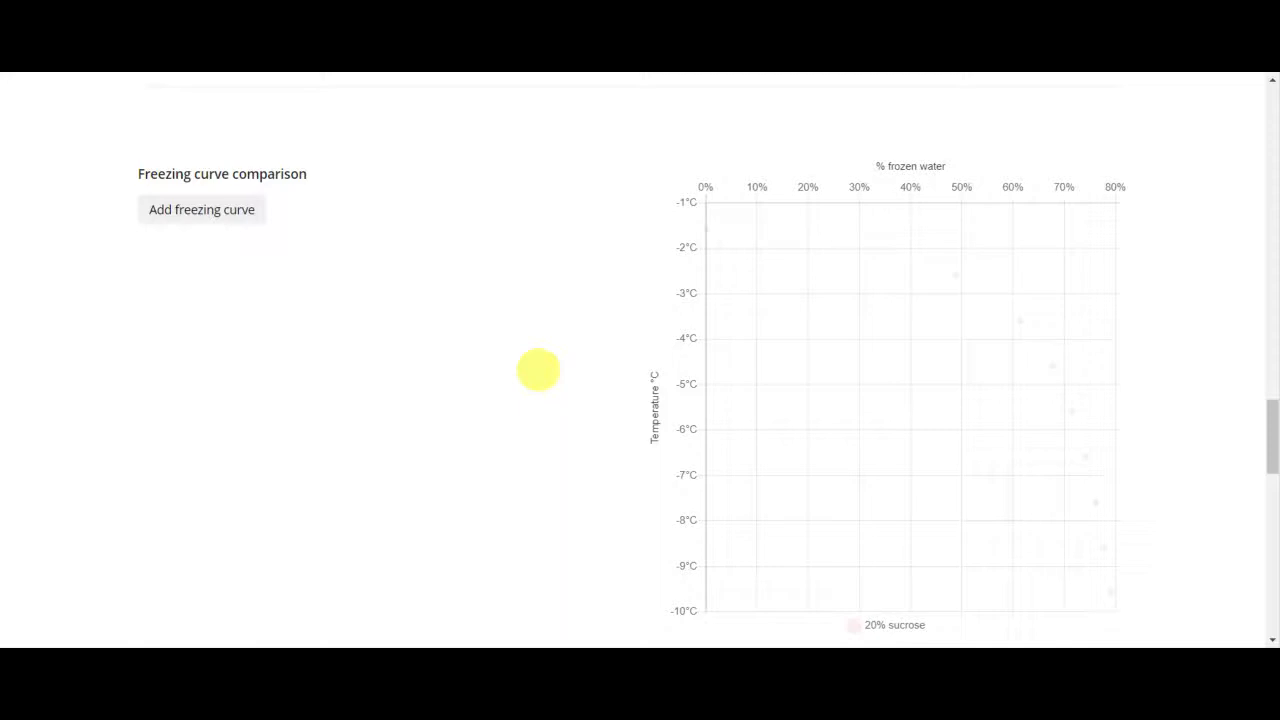
scroll(538, 370, "down", 1)
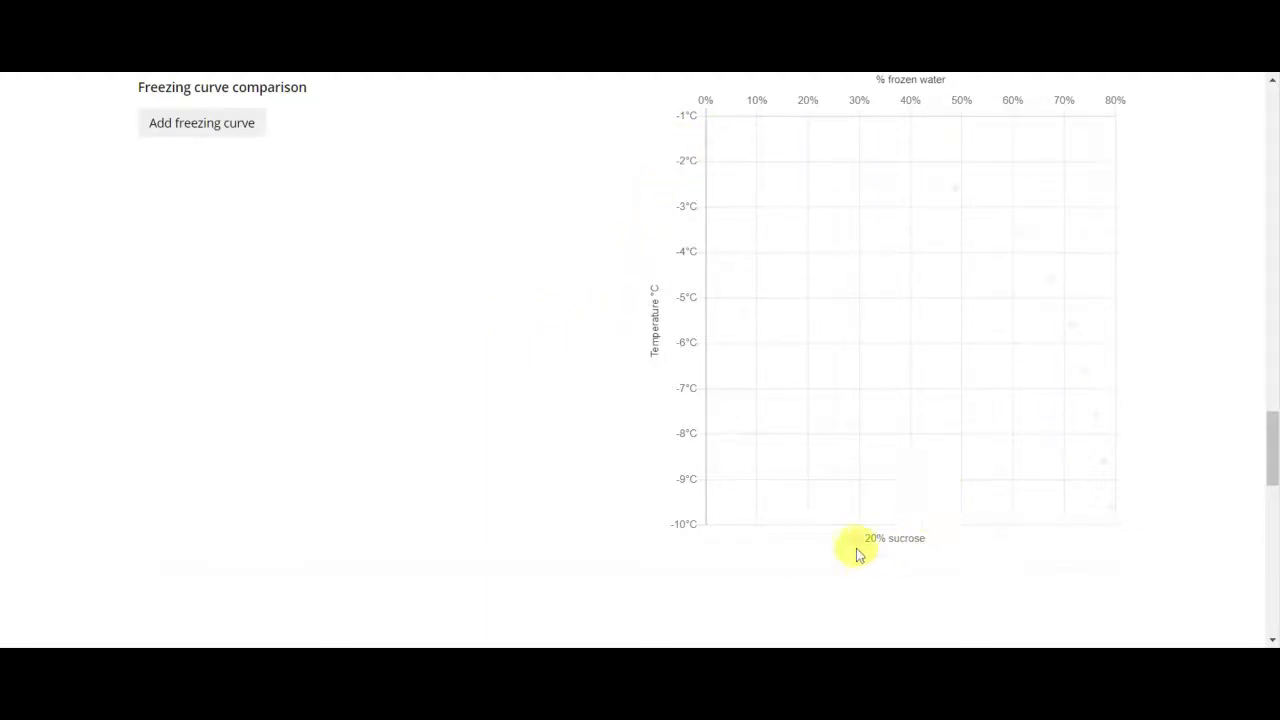
left_click(914, 545)
left_click(920, 545)
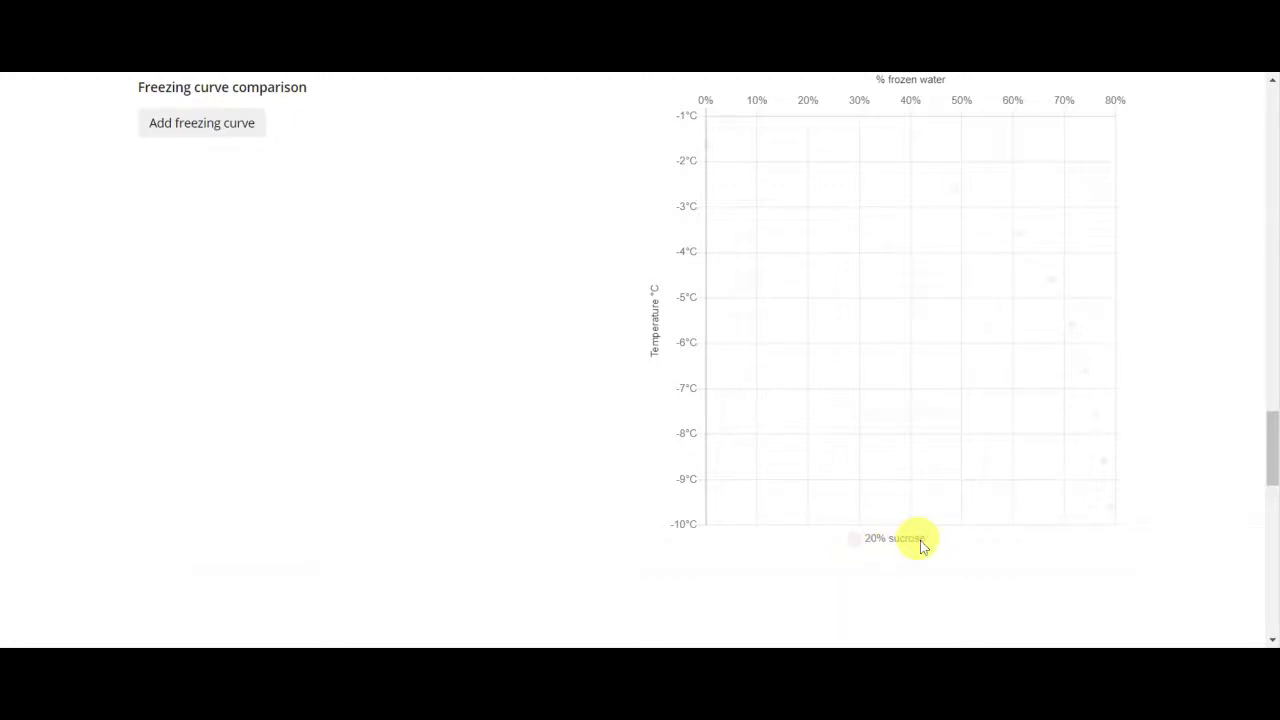
left_click(188, 125)
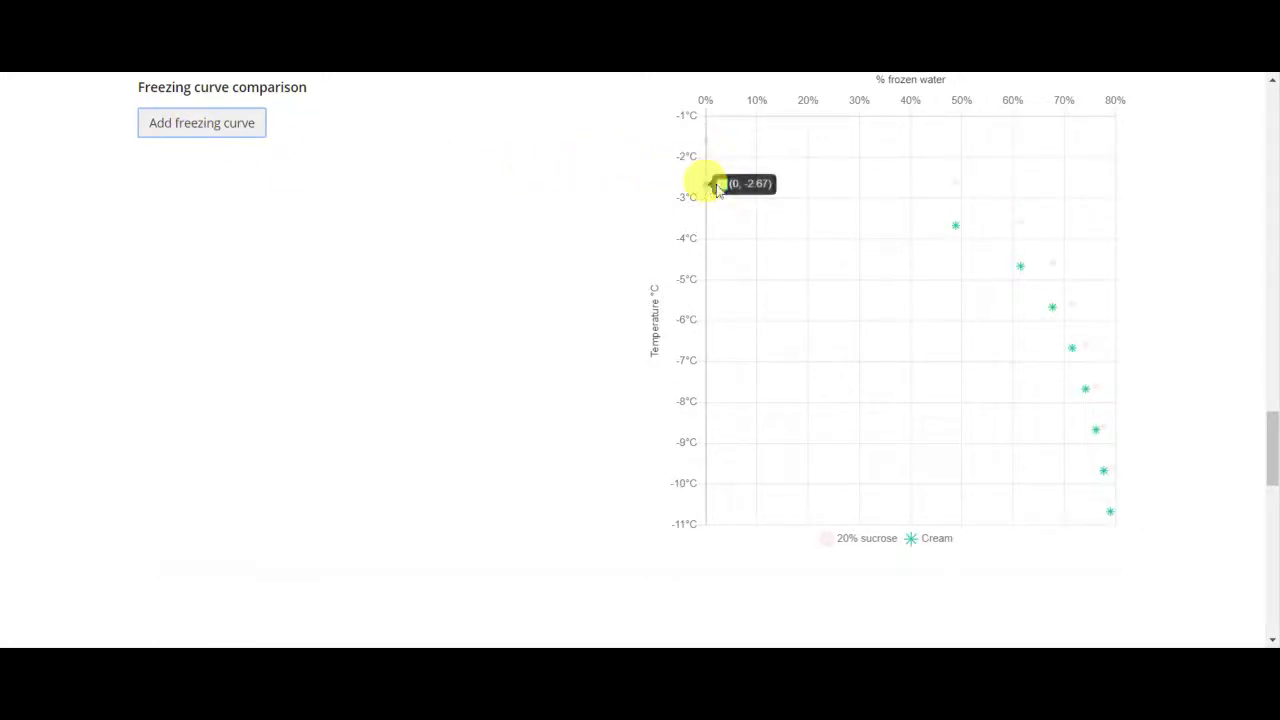
Step: Inspect the comparison chart by hiding and restoring the 20% sucrose curve and the Cream curve in turn
mouse_move(957, 233)
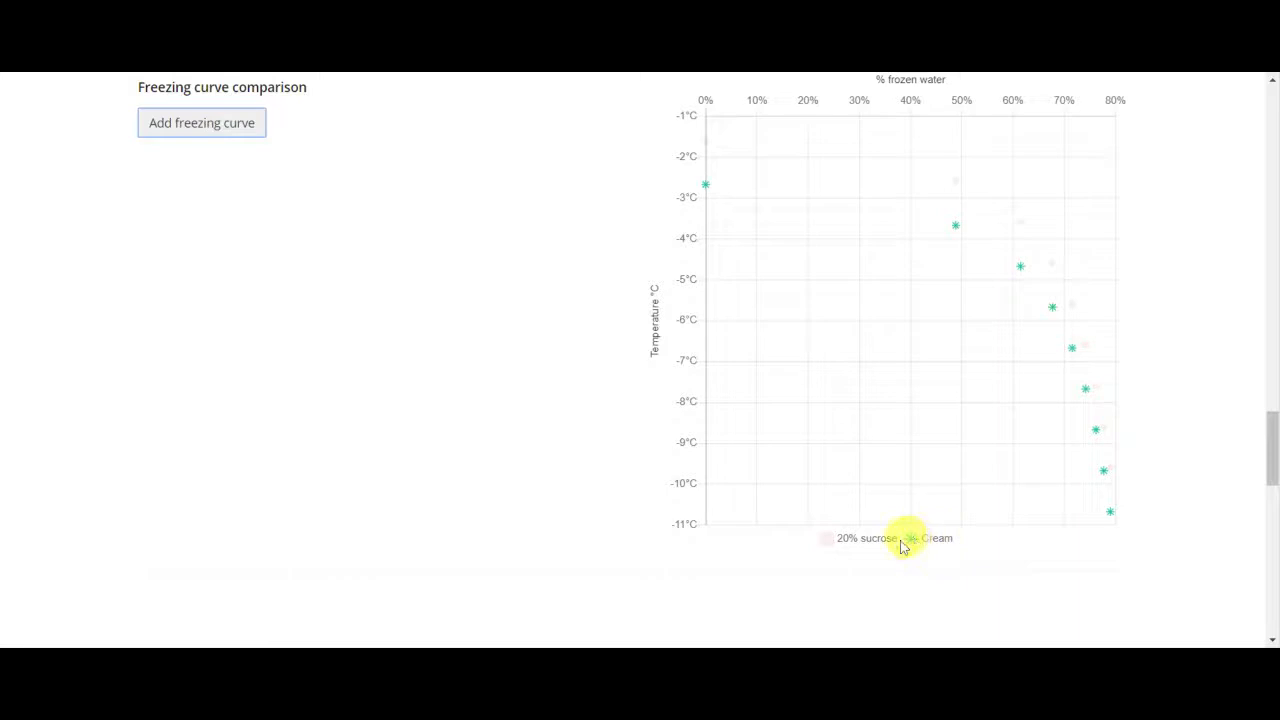
left_click(828, 550)
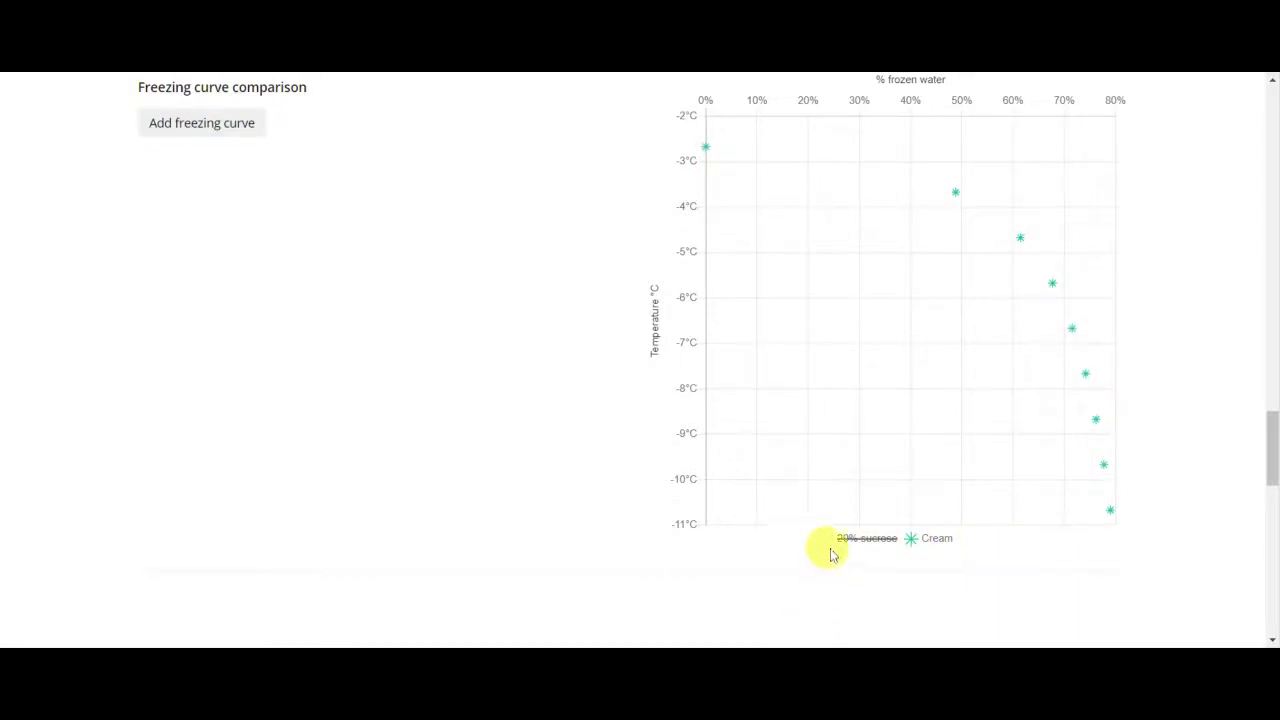
left_click(828, 546)
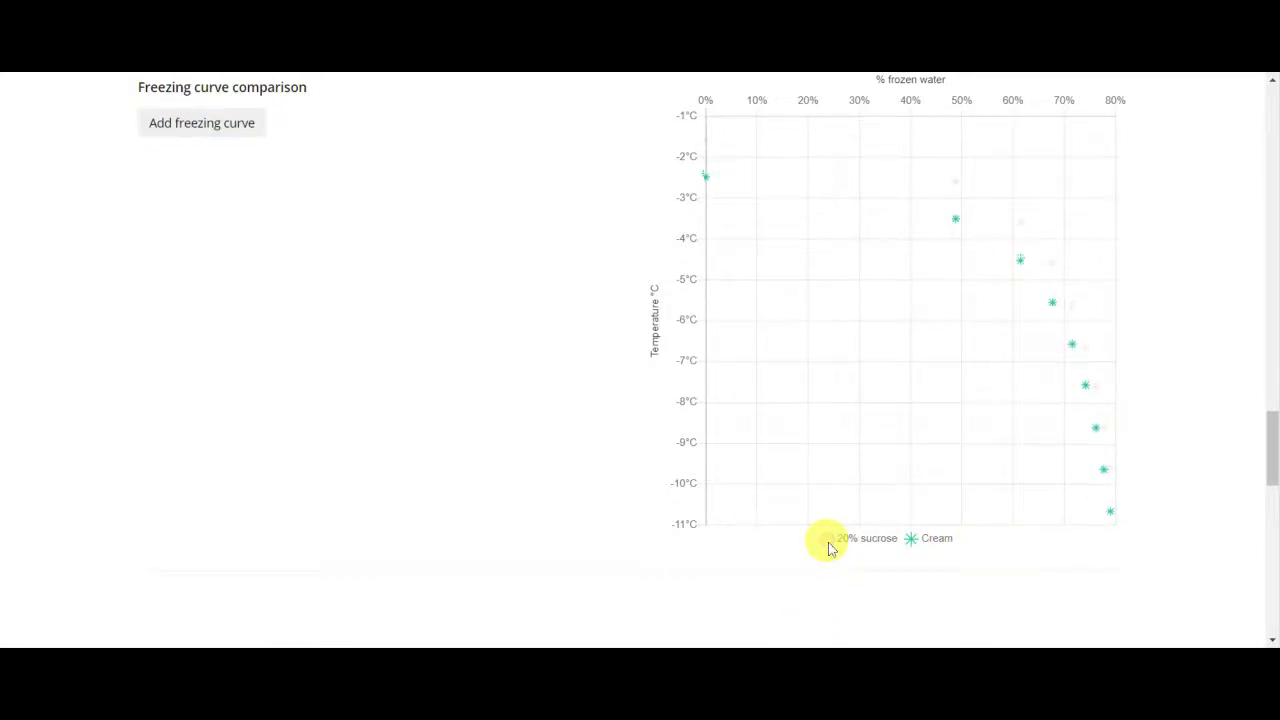
left_click(915, 547)
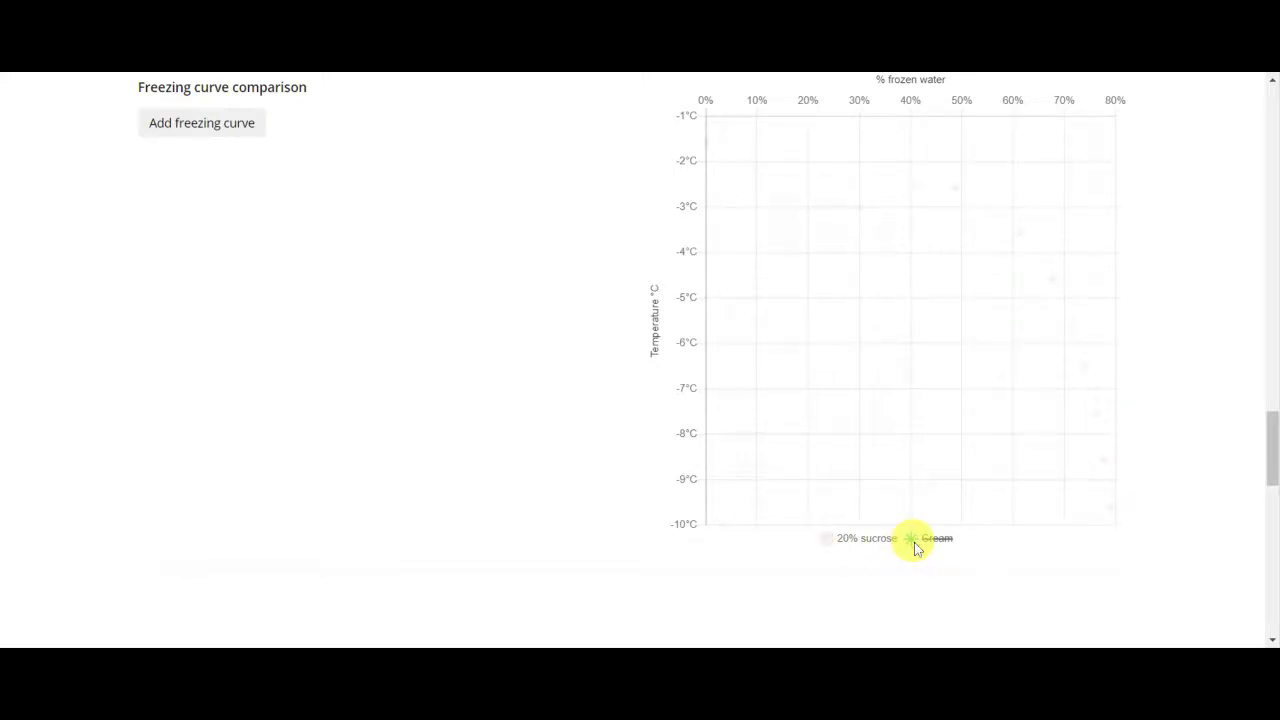
left_click(915, 547)
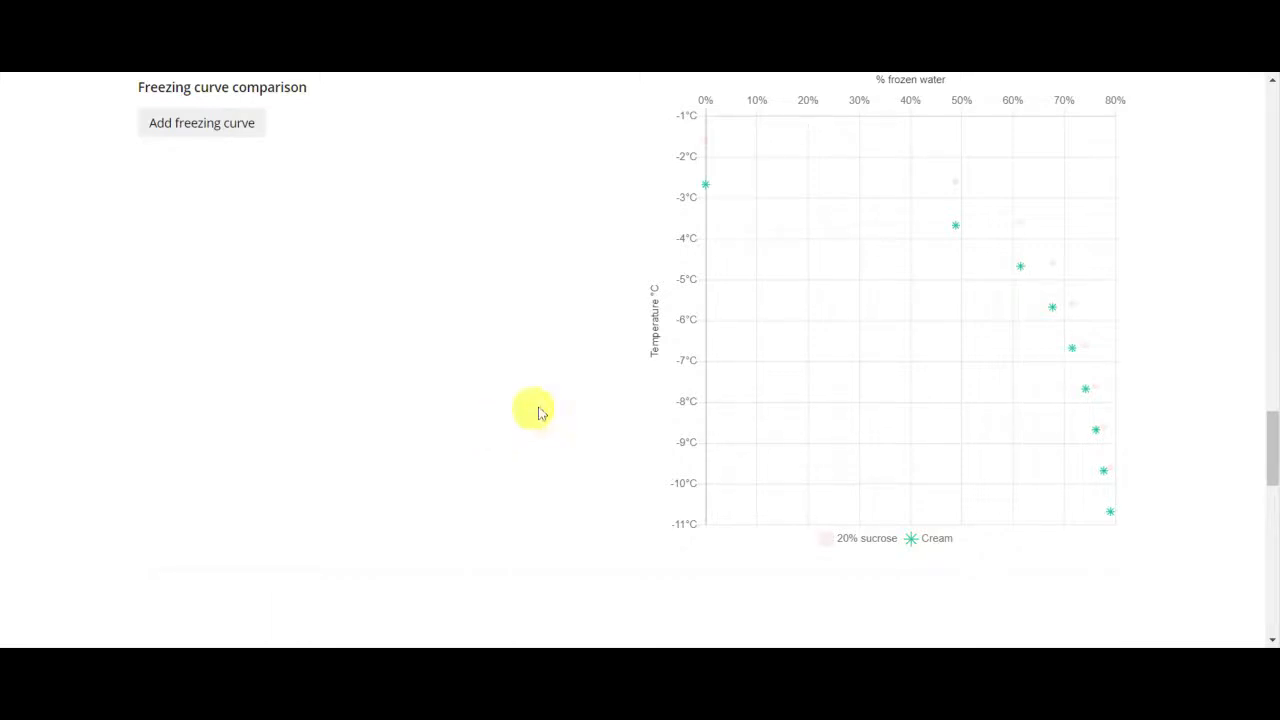
Step: Set the recipe's sucrose weight to 110 g and its dextrose monohydrate weight to 55 g
scroll(546, 402, "up", 15)
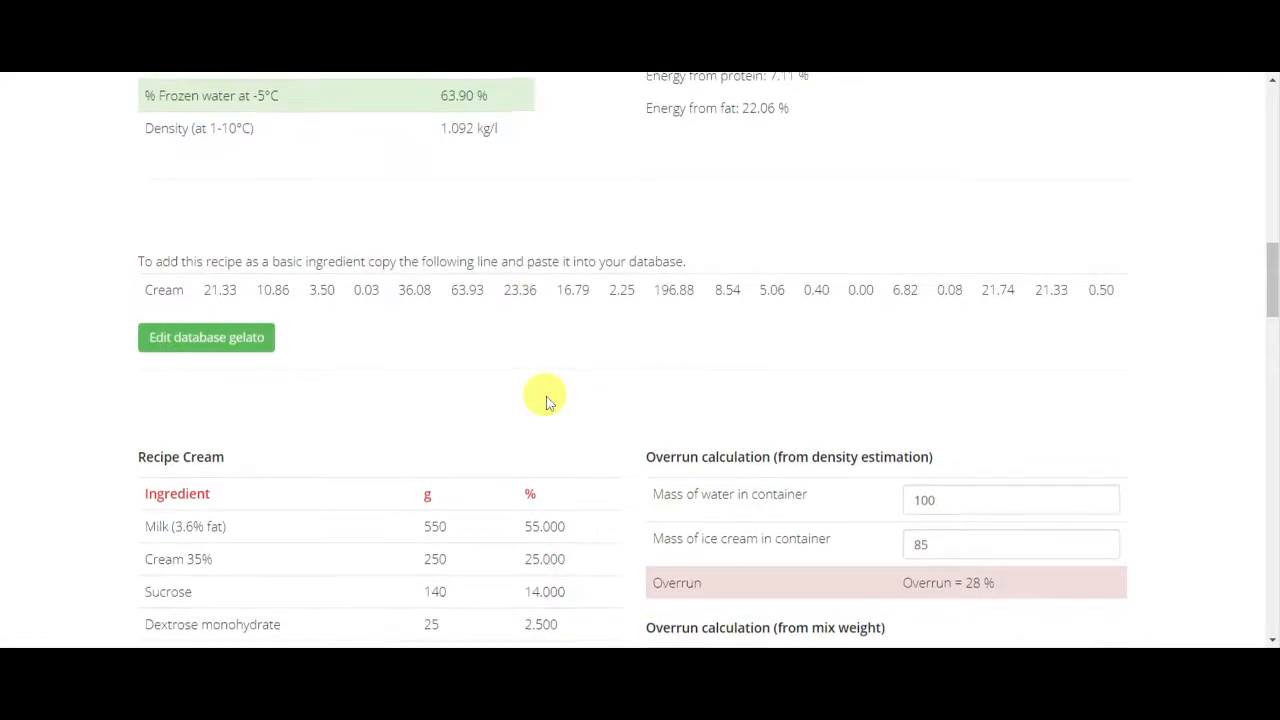
scroll(546, 402, "up", 10)
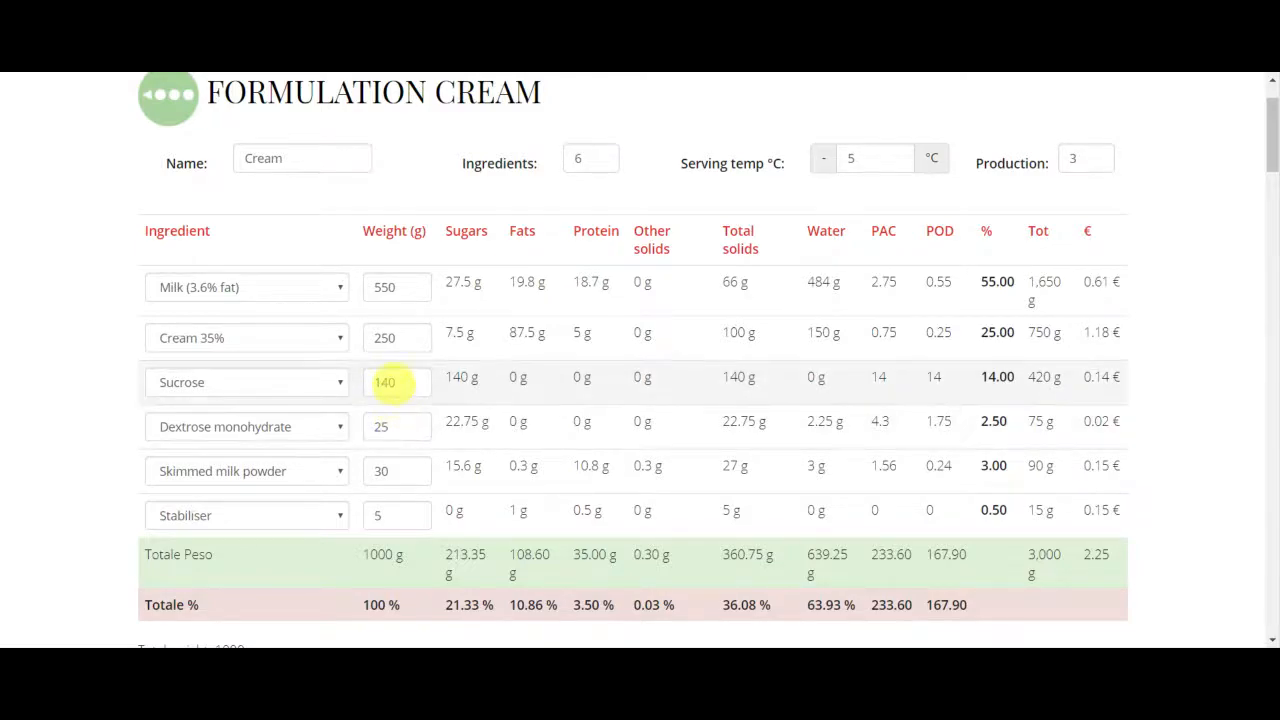
double_click(391, 381)
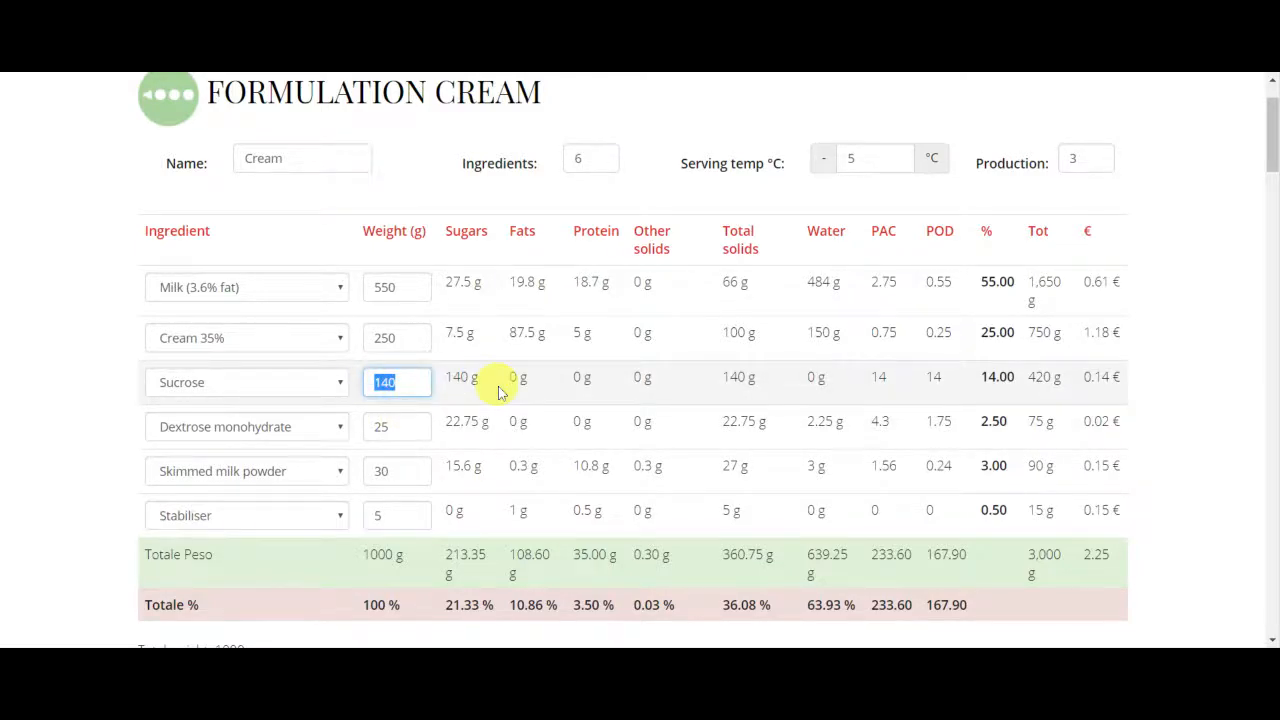
type("110")
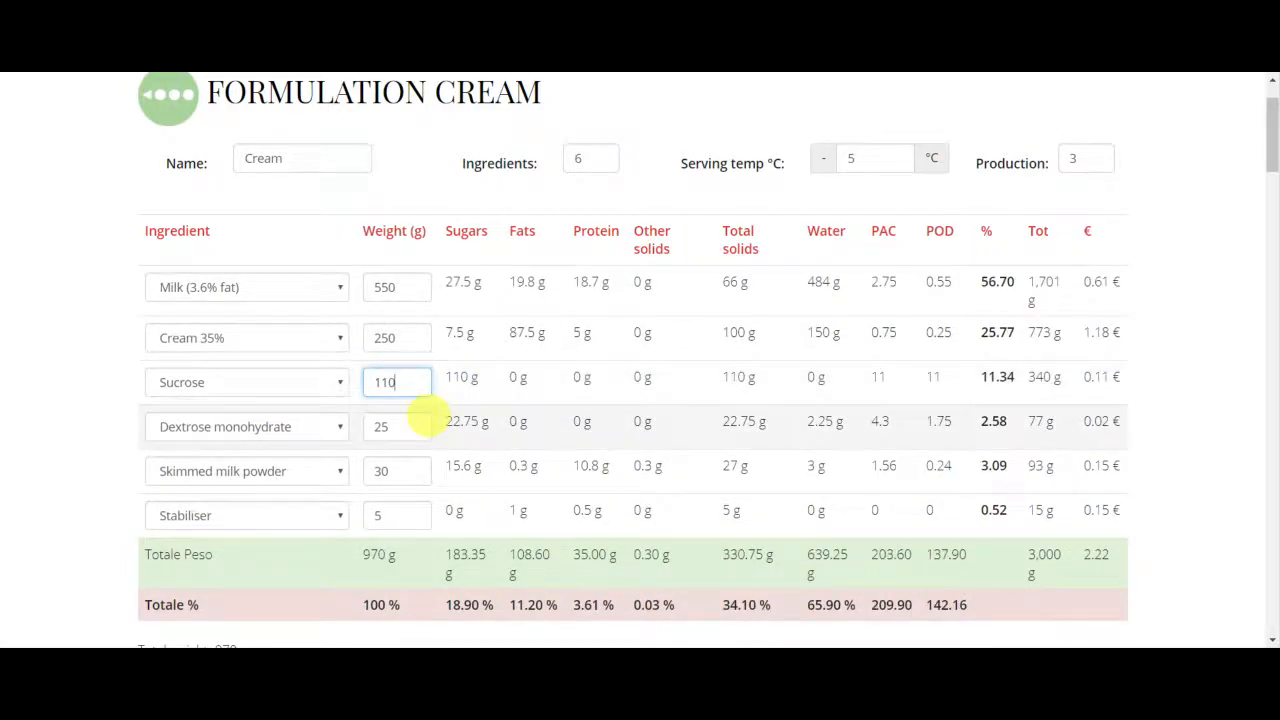
double_click(372, 427)
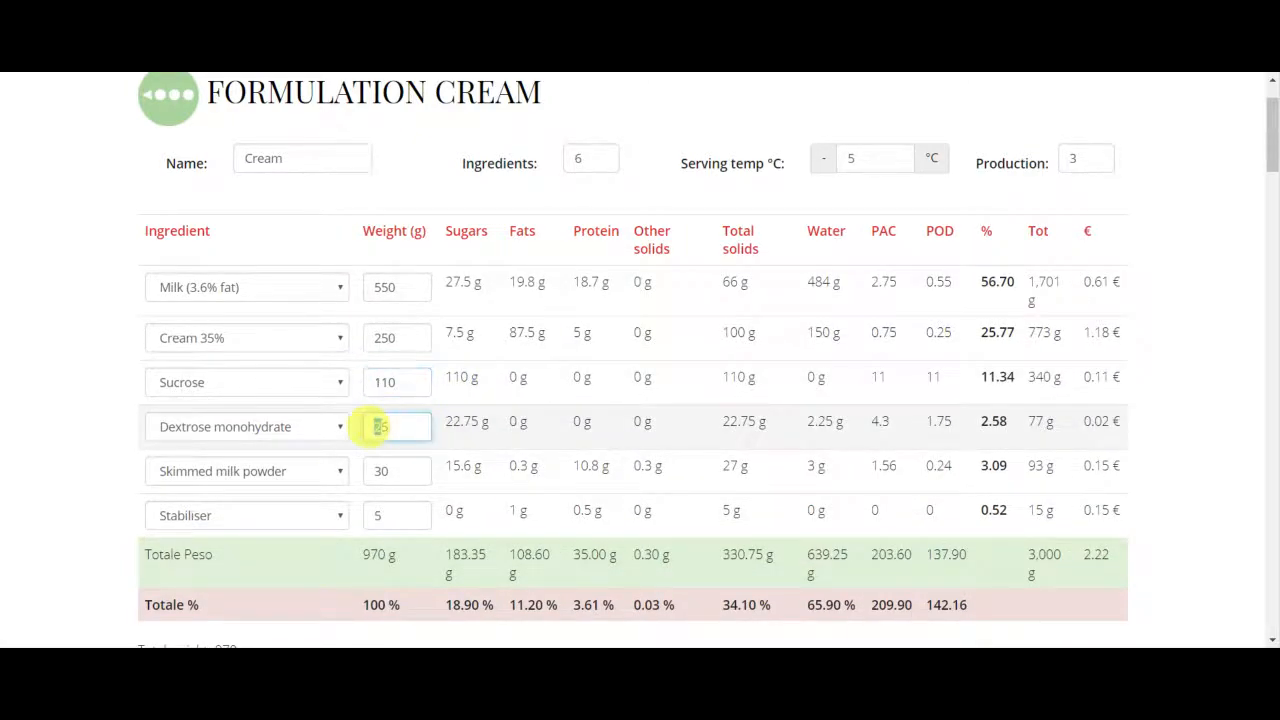
type("55")
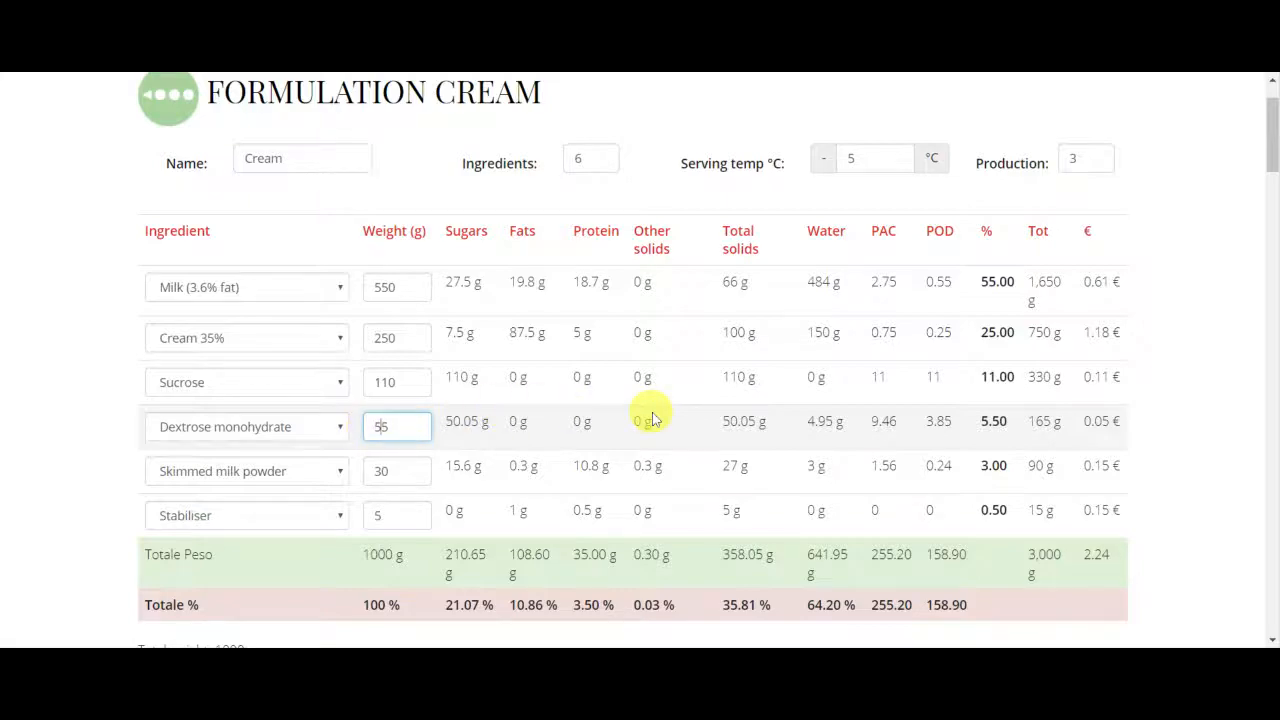
Step: Rename the recipe as Cream Modified
scroll(652, 418, "down", 15)
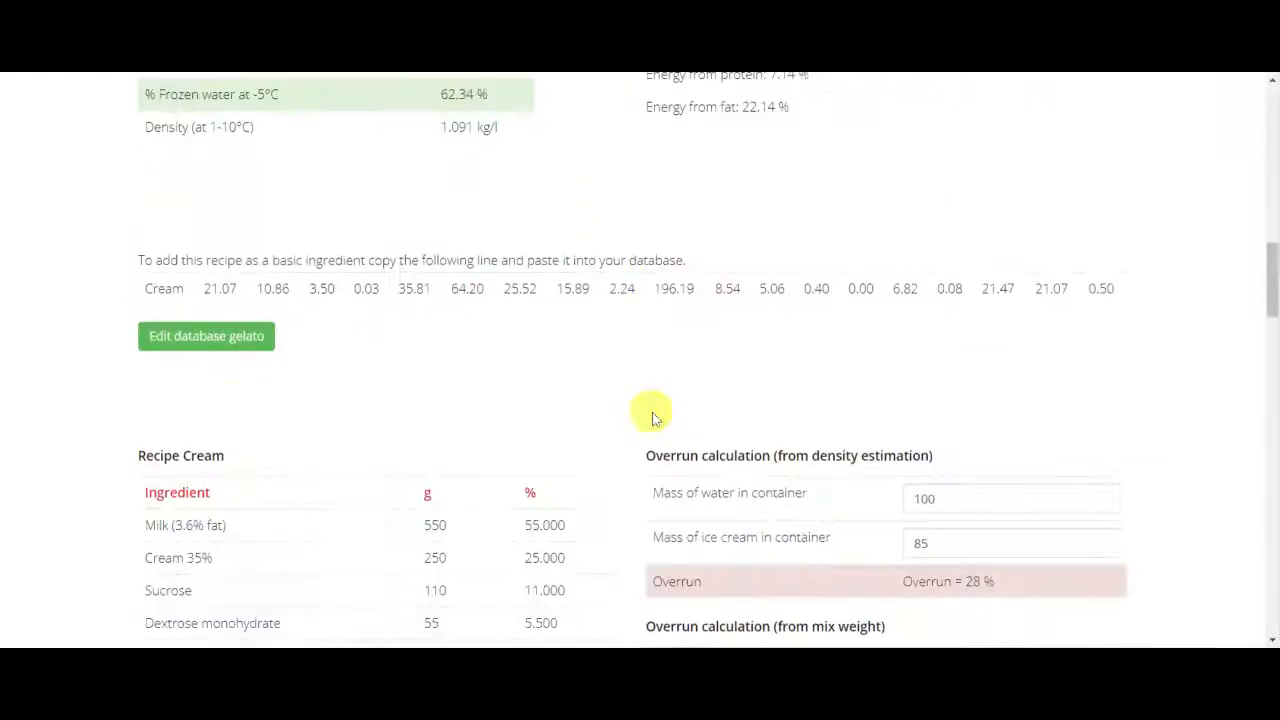
scroll(652, 418, "down", 5)
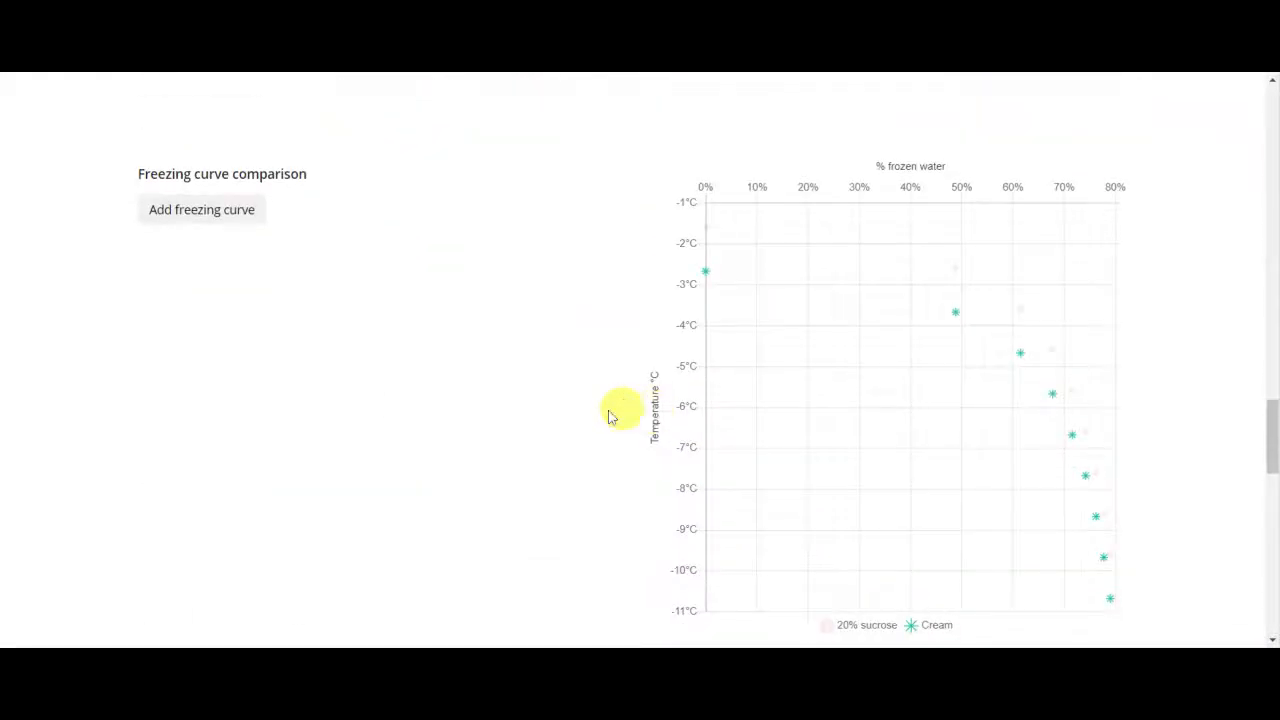
scroll(422, 388, "down", 1)
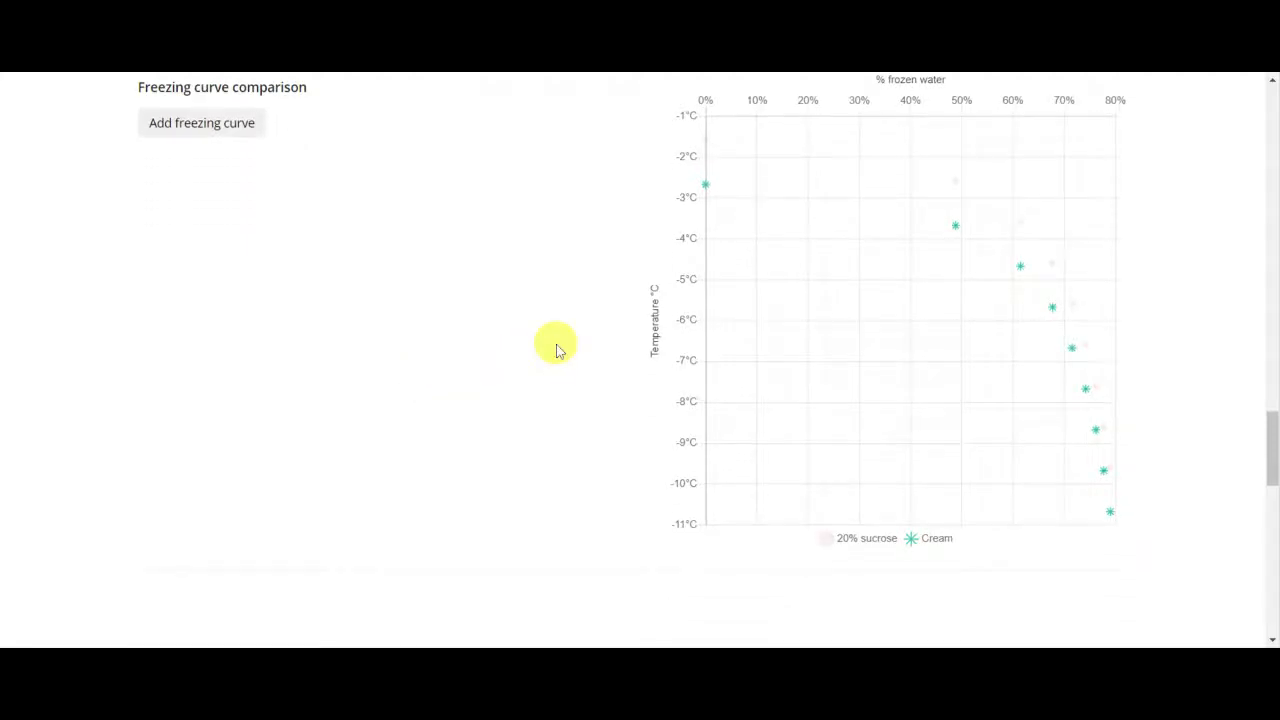
scroll(557, 349, "up", 15)
scroll(557, 349, "up", 5)
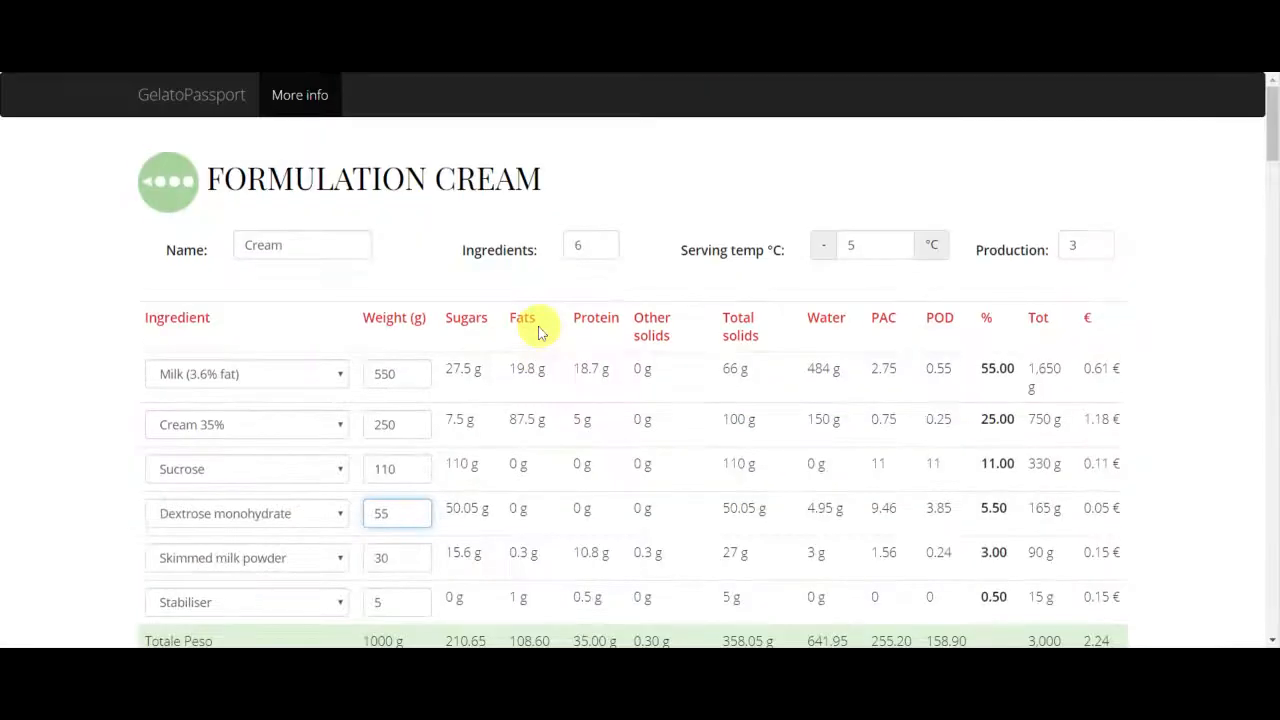
left_click(297, 243)
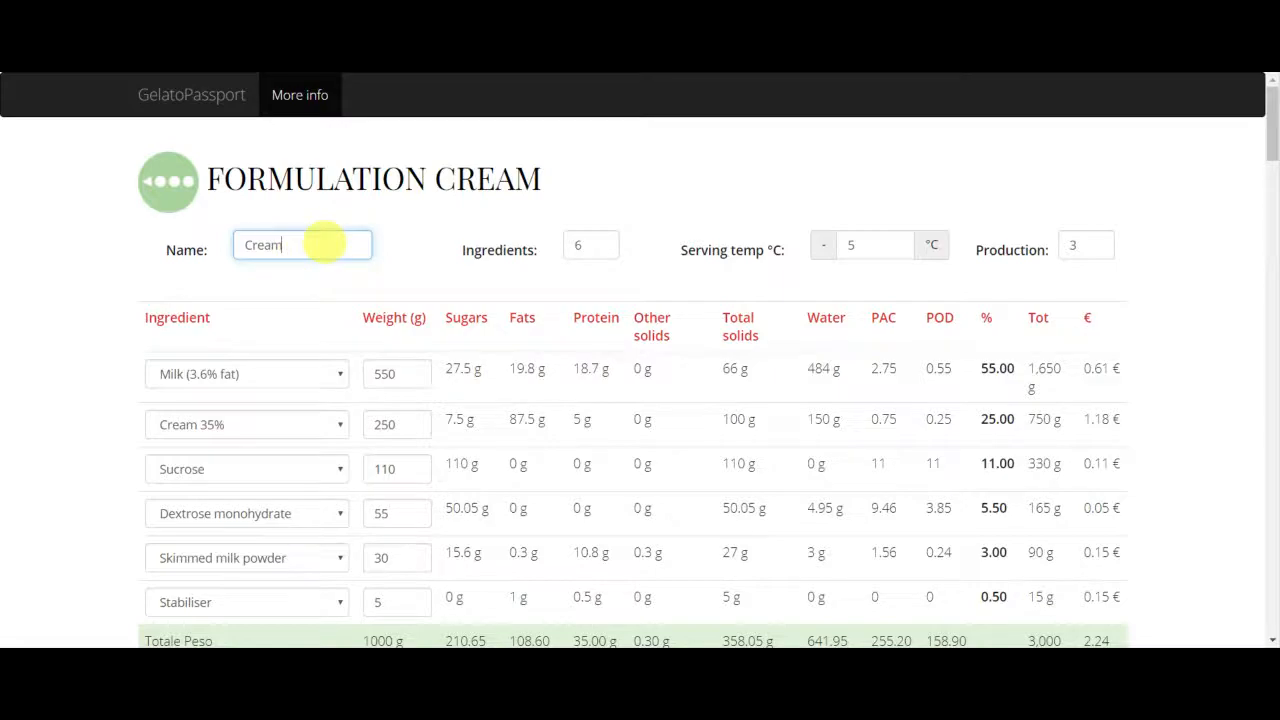
type("Modified")
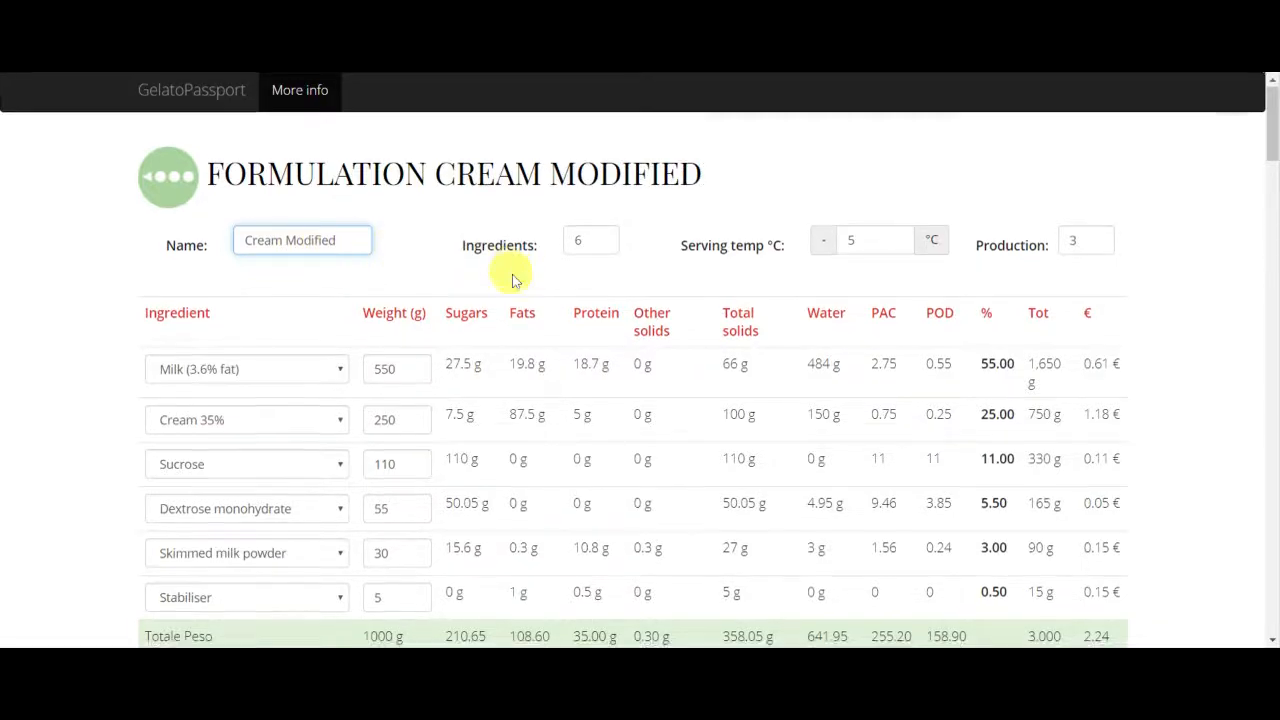
Step: Add the Cream Modified freezing curve to the comparison chart and hide the 20% sucrose curve
scroll(514, 277, "down", 15)
scroll(512, 287, "down", 5)
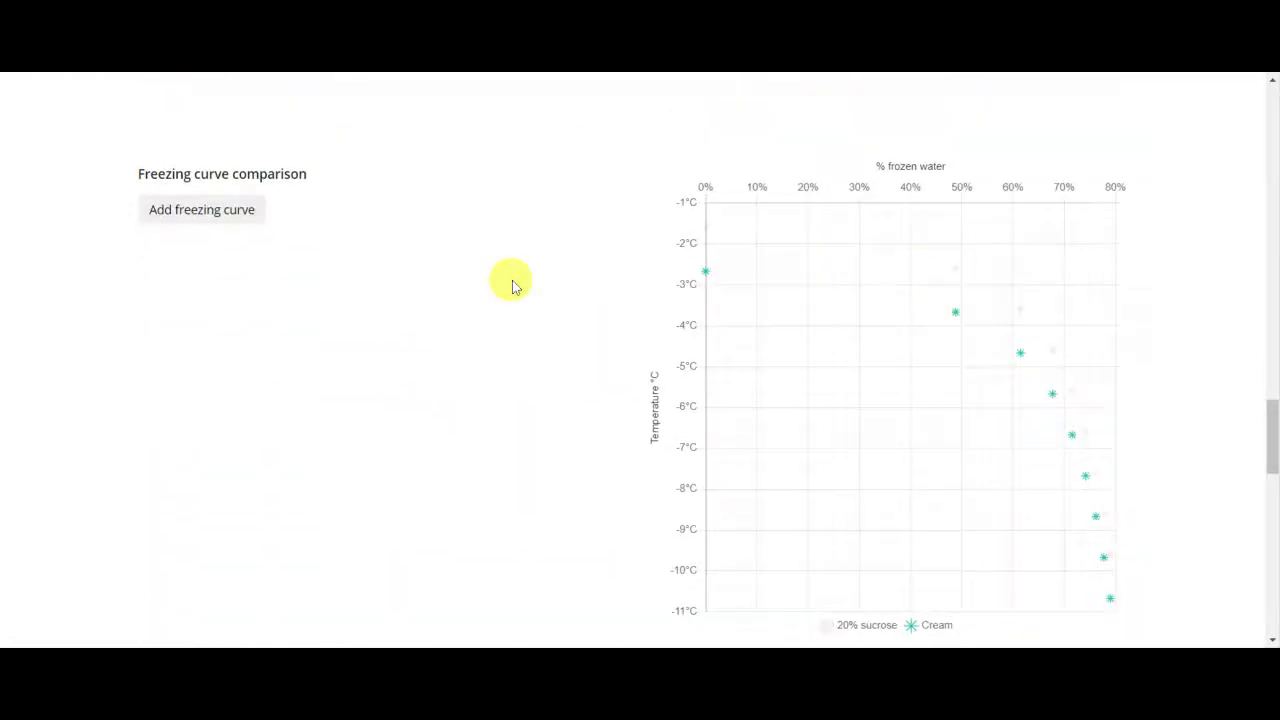
scroll(512, 287, "down", 1)
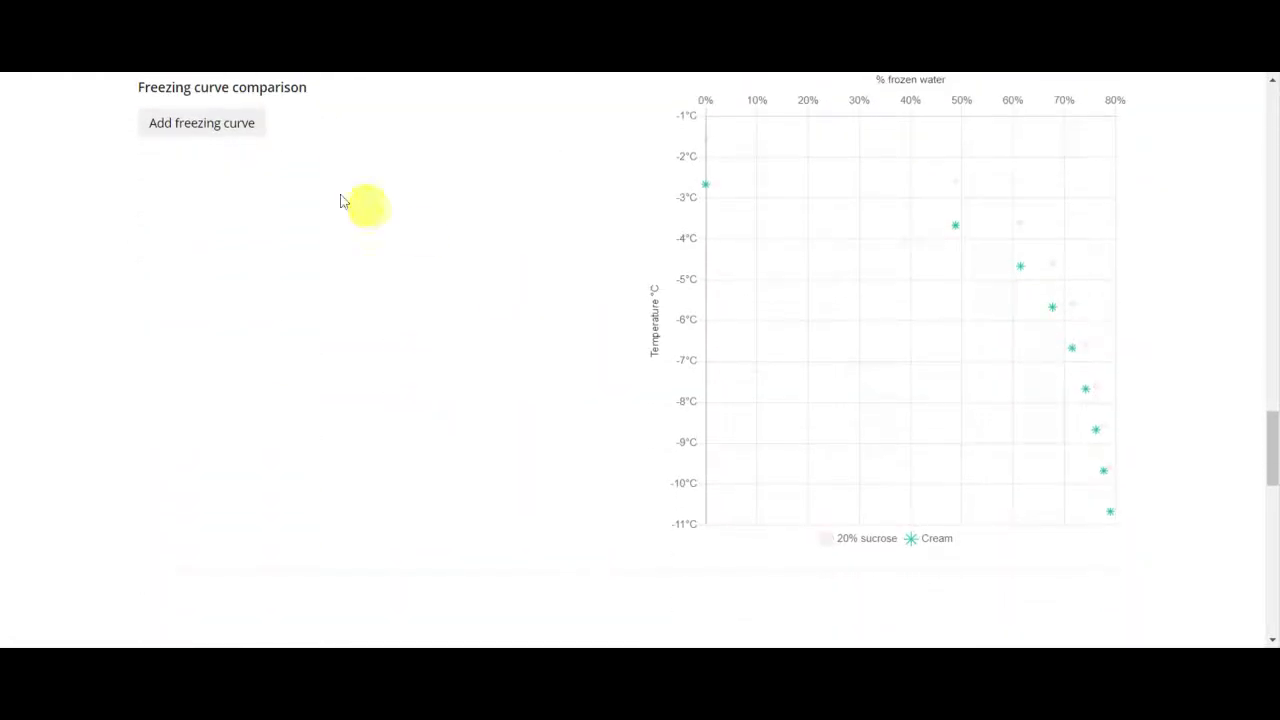
left_click(222, 134)
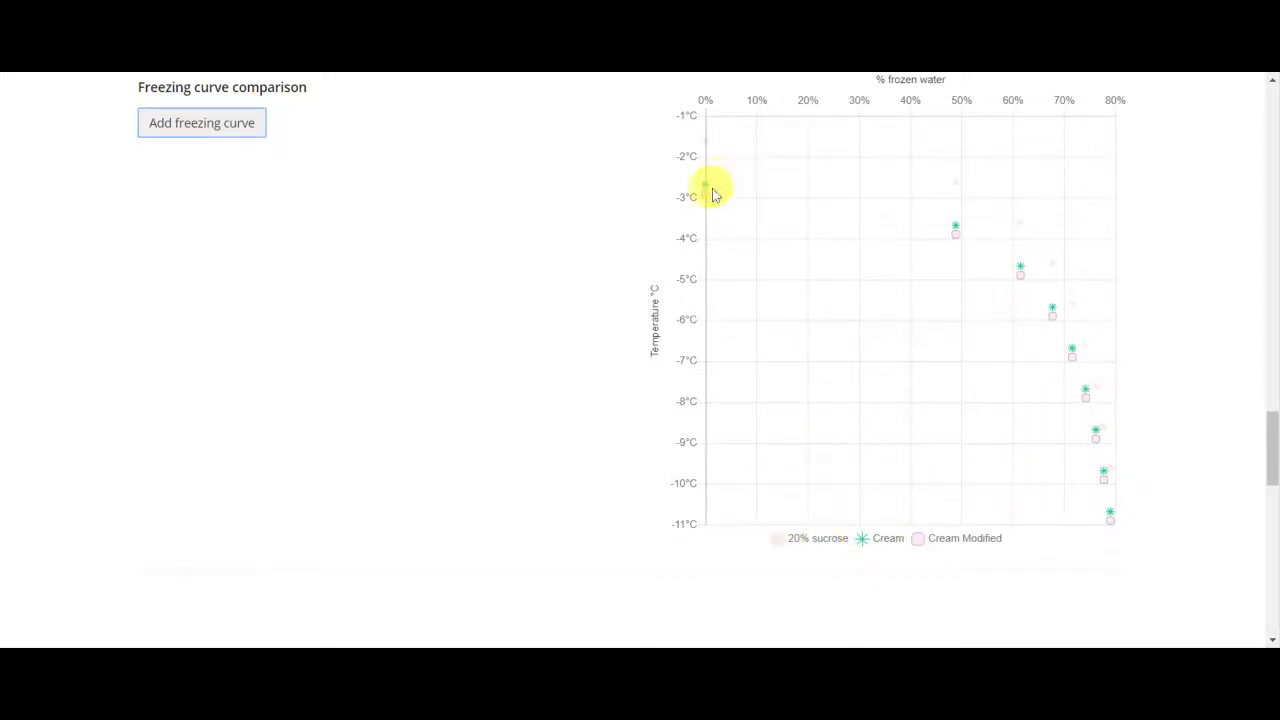
left_click(778, 545)
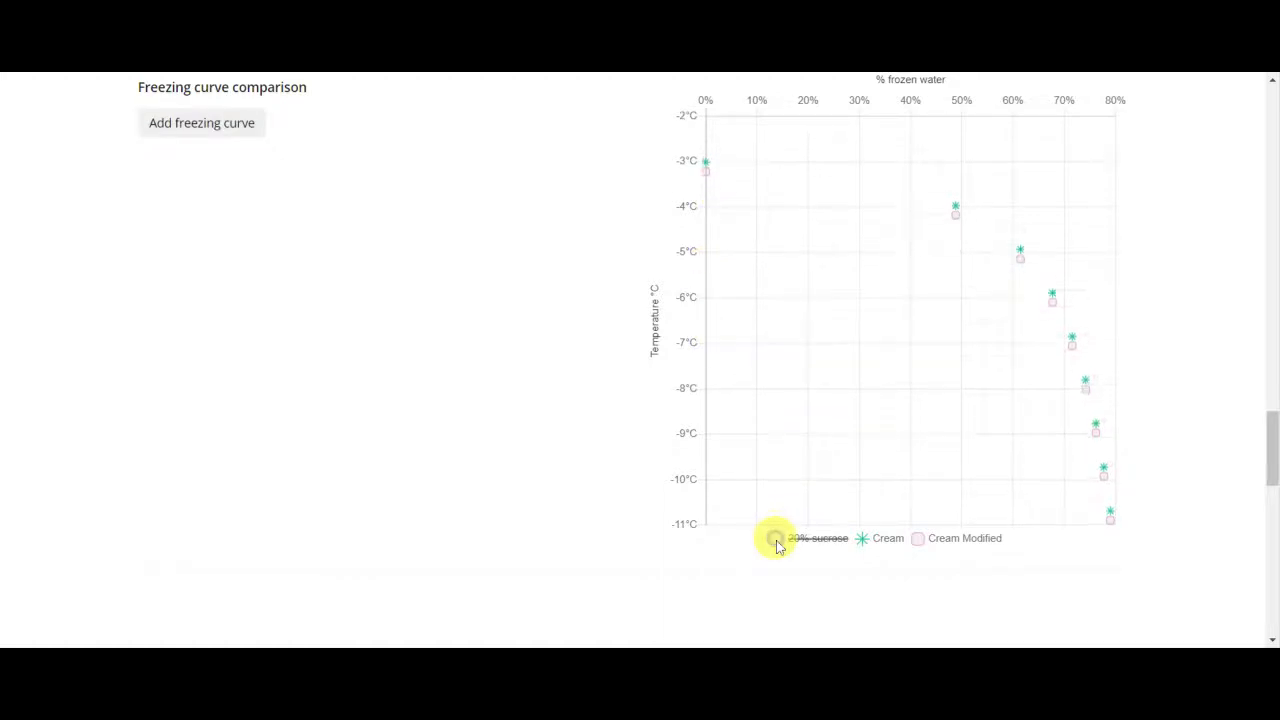